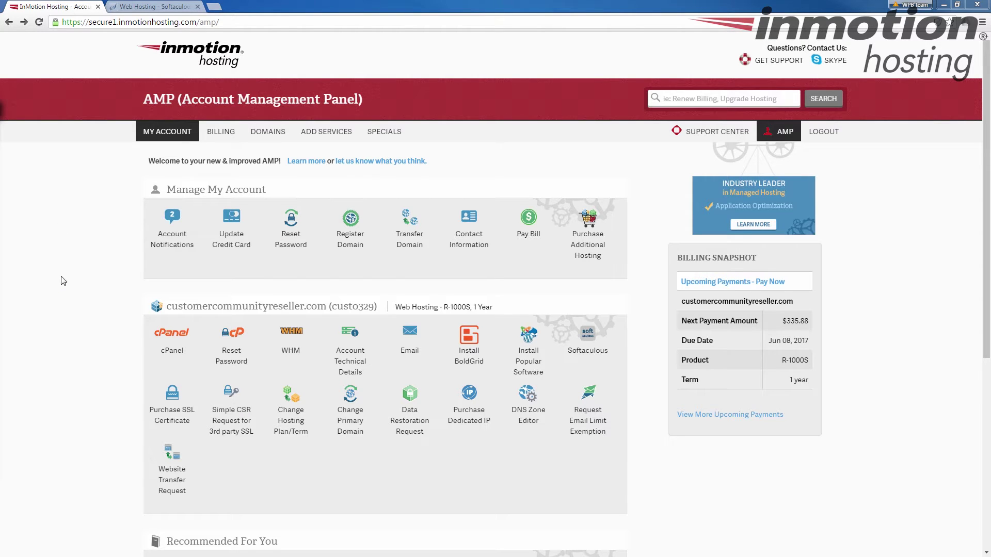
Step: Open the WHMCS installer from Popular Software and log in to cPanel with the account password
click(540, 366)
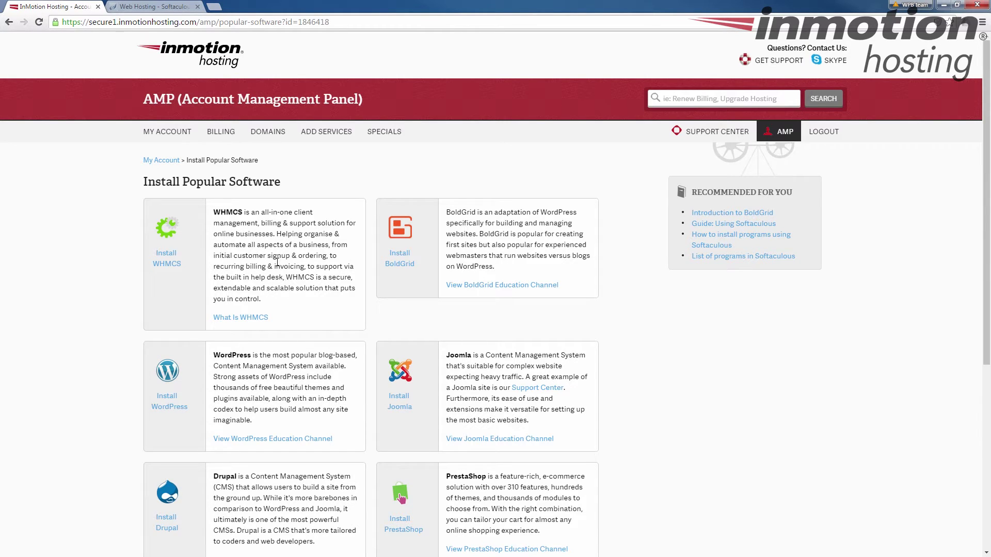
click(171, 266)
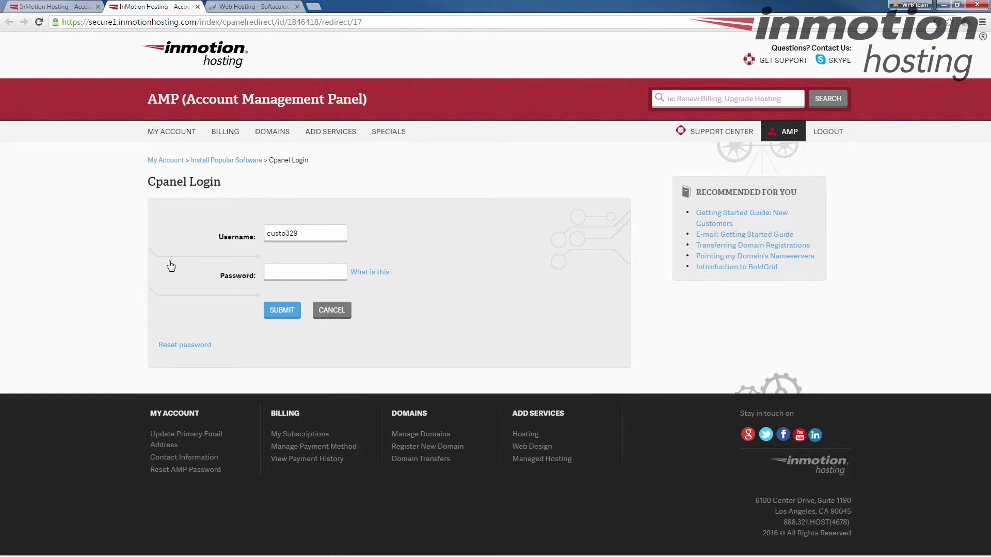
click(276, 271)
text(p)
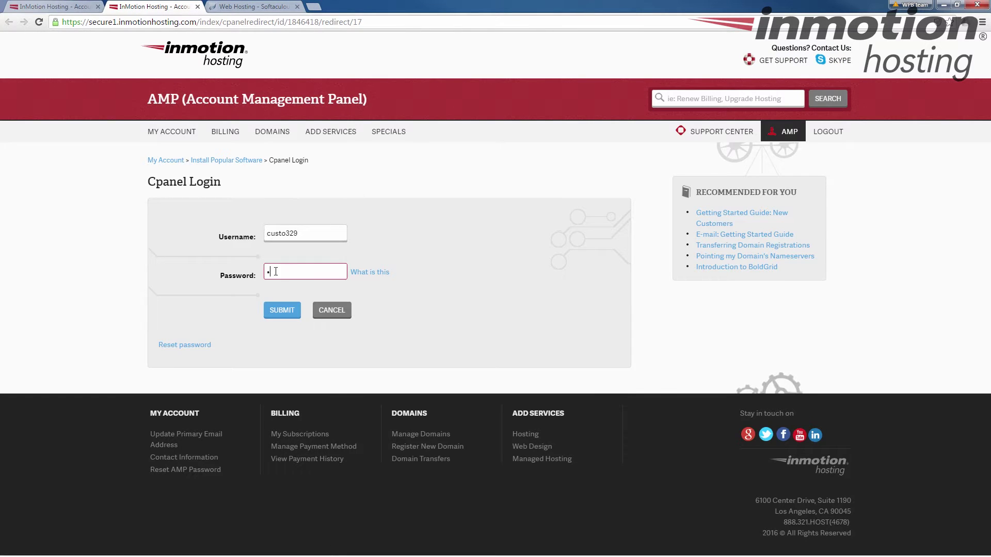
text(assword1234)
key(Return)
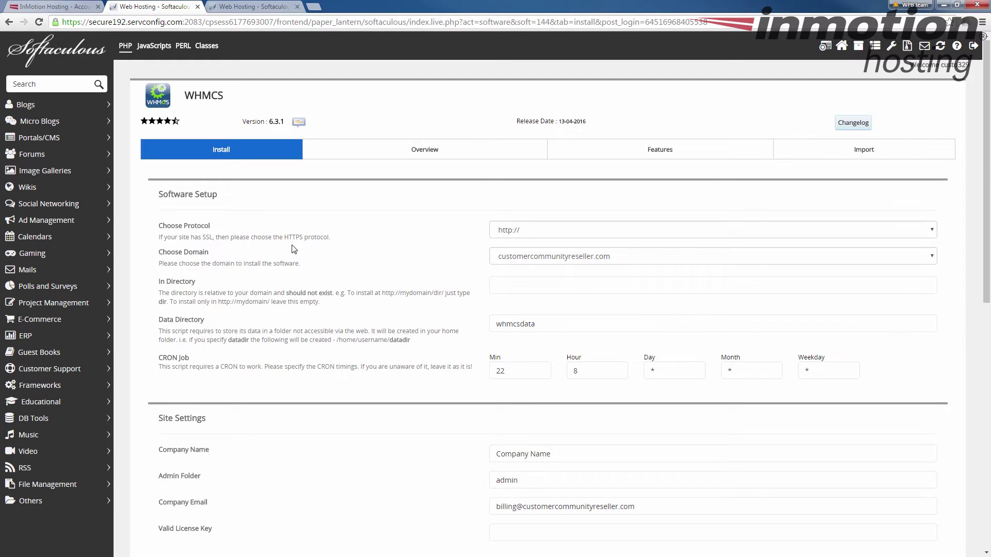
click(932, 235)
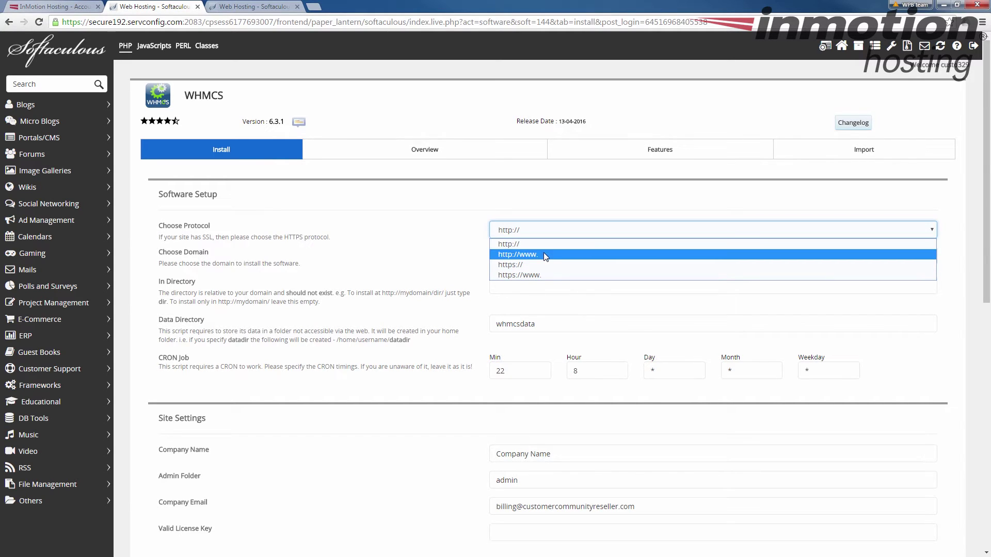
click(658, 216)
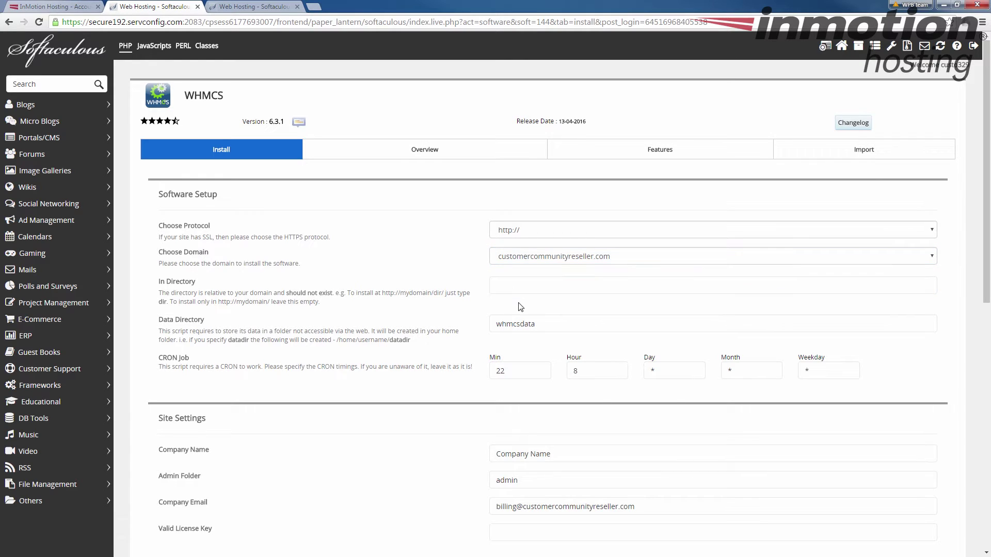
click(528, 287)
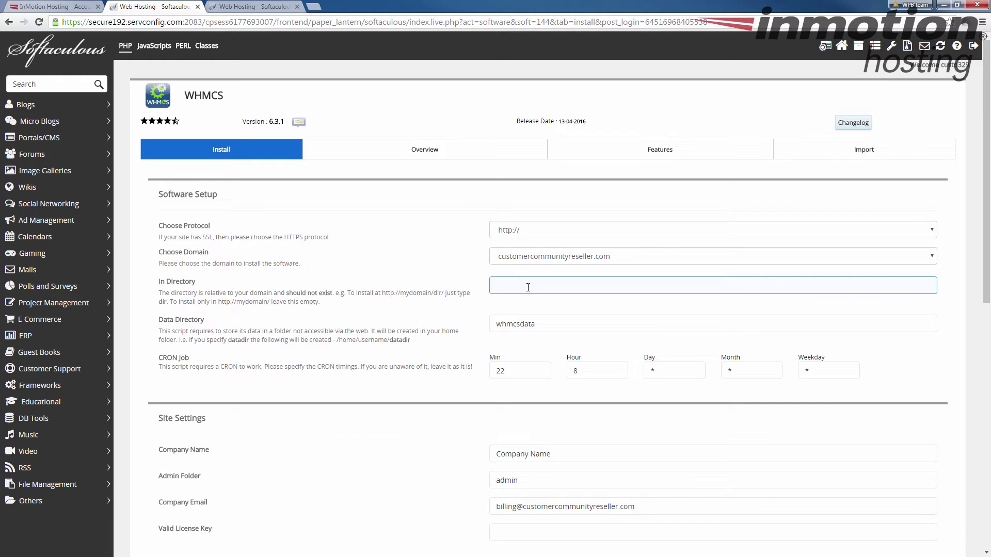
Step: Set the In Directory field to 'billing' so WHMCS installs into that folder
text(billing)
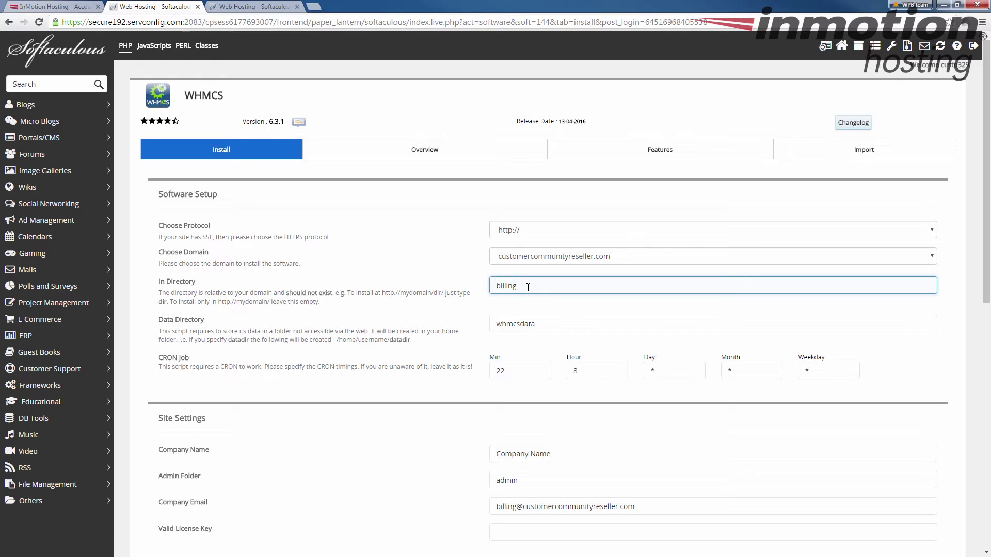
click(453, 348)
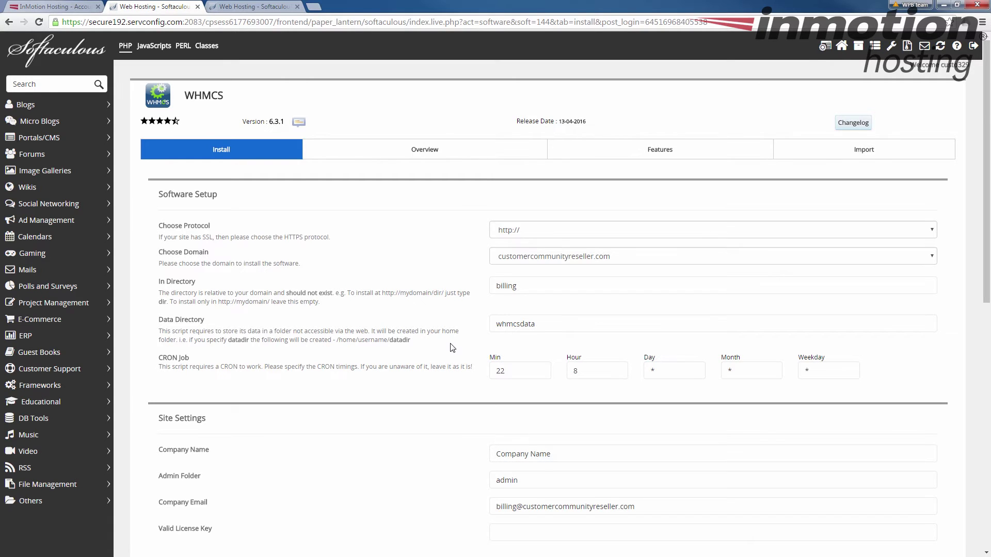
Step: Check the CRON hour and minute values and leave the default timing unchanged
scroll(450, 346, down, 3)
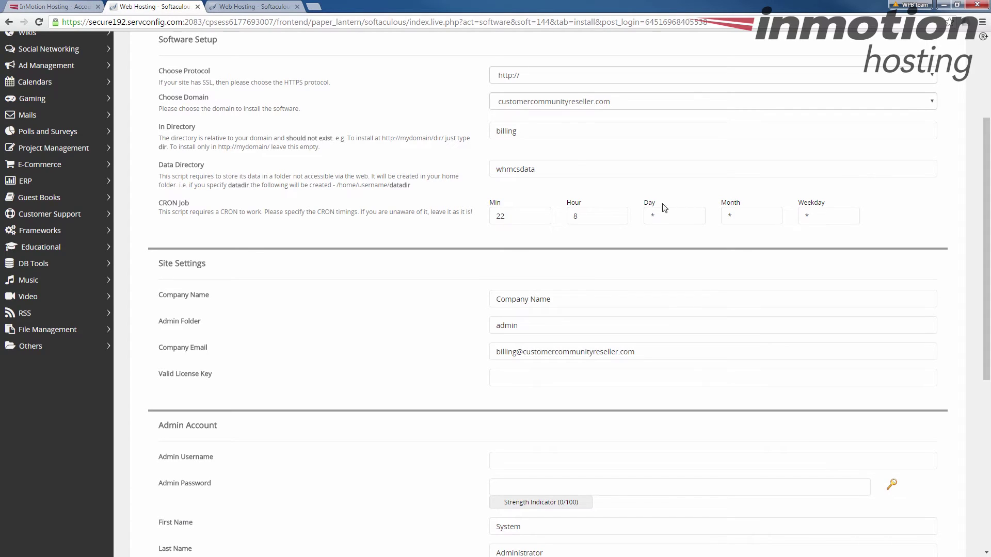
click(585, 213)
click(530, 215)
click(423, 224)
scroll(422, 223, down, 2)
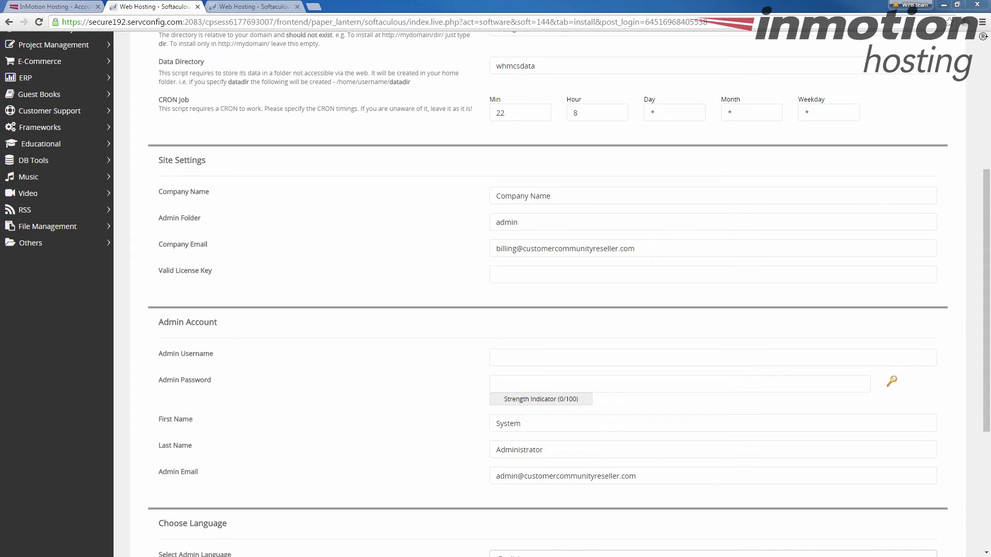
Step: Paste the WHMCS licence key into the Valid License Key field
click(772, 276)
key(ctrl+v)
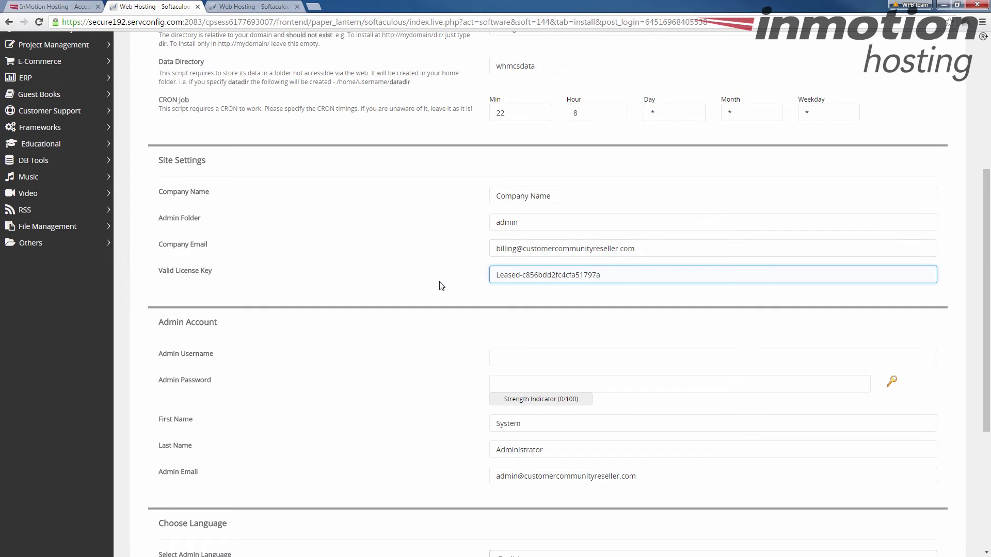
scroll(439, 286, down, 3)
click(517, 204)
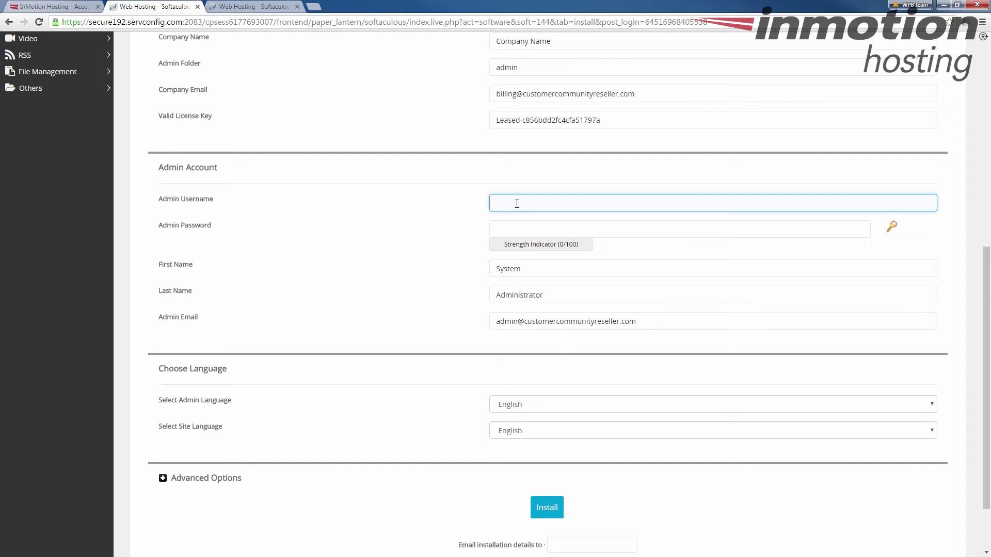
Step: Set the admin username to 'admin' and enter a custom admin password rated Strong
text(admin)
key(Tab)
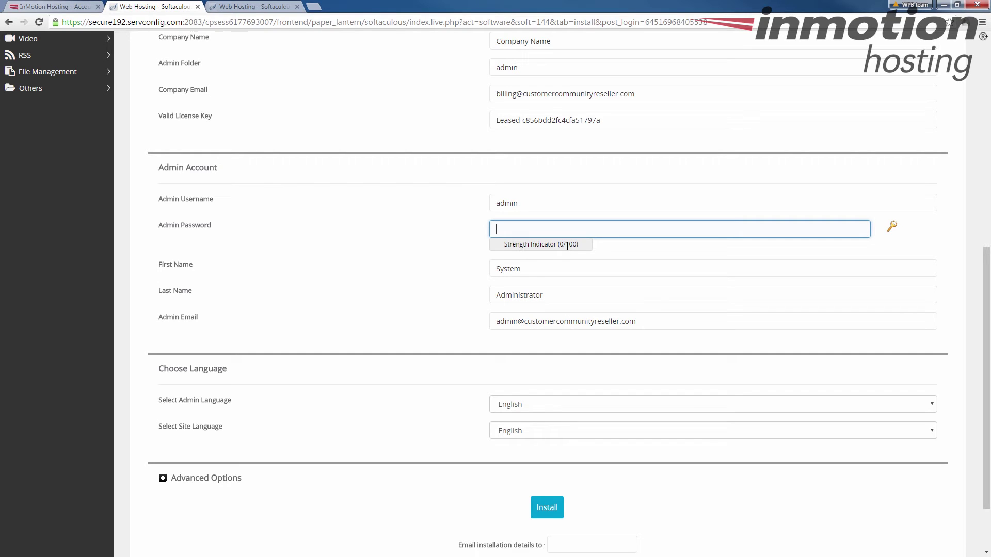
click(892, 229)
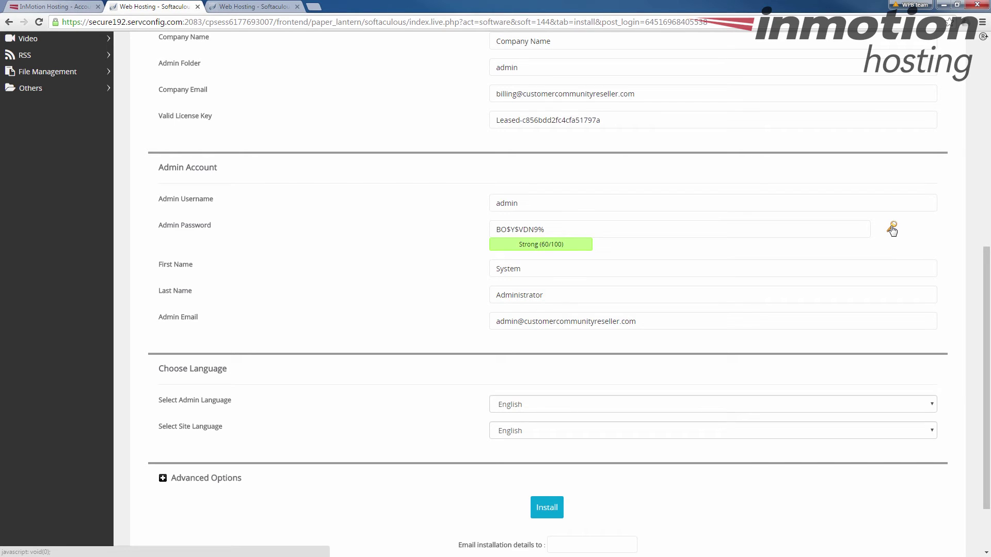
click(621, 234)
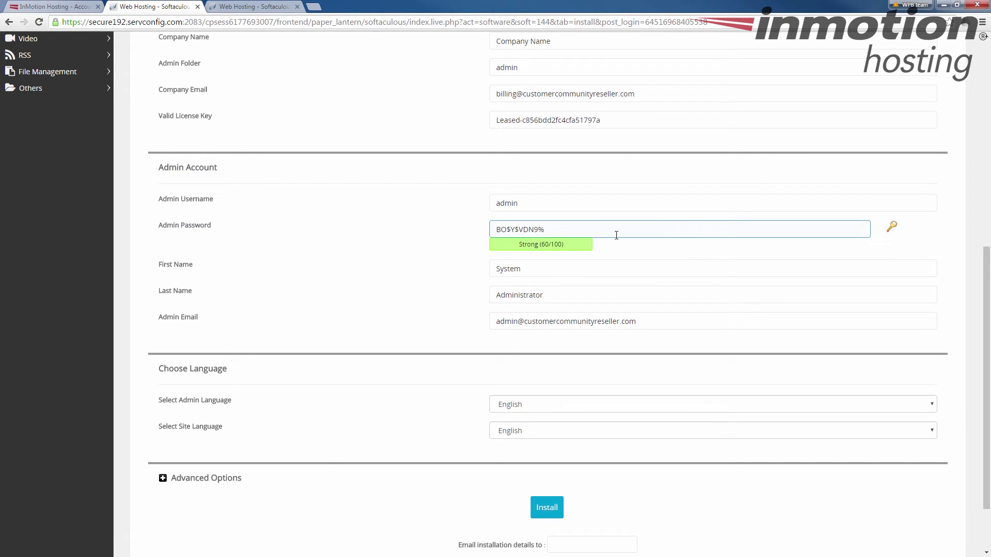
text(!123)
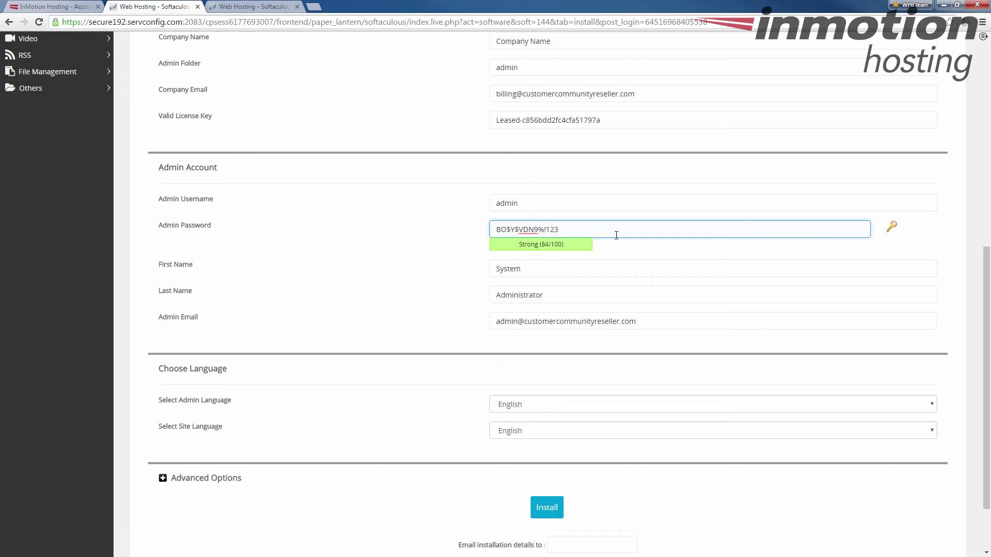
key(BackSpace)
key(BackSpace)
key(BackSpace)
key(BackSpace)
key(BackSpace)
key(BackSpace)
key(BackSpace)
key(BackSpace)
key(BackSpace)
key(BackSpace)
key(BackSpace)
key(BackSpace)
key(BackSpace)
key(BackSpace)
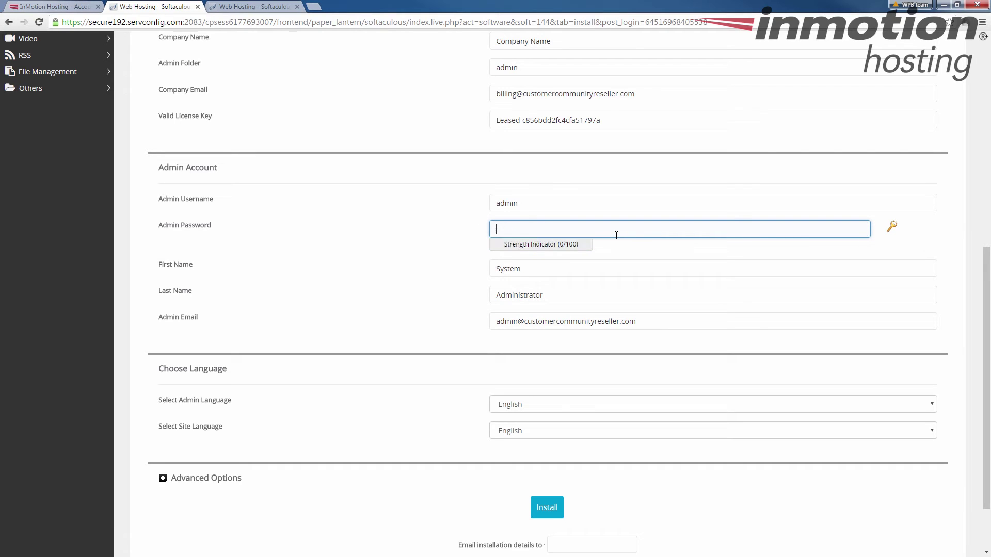
text(password123)
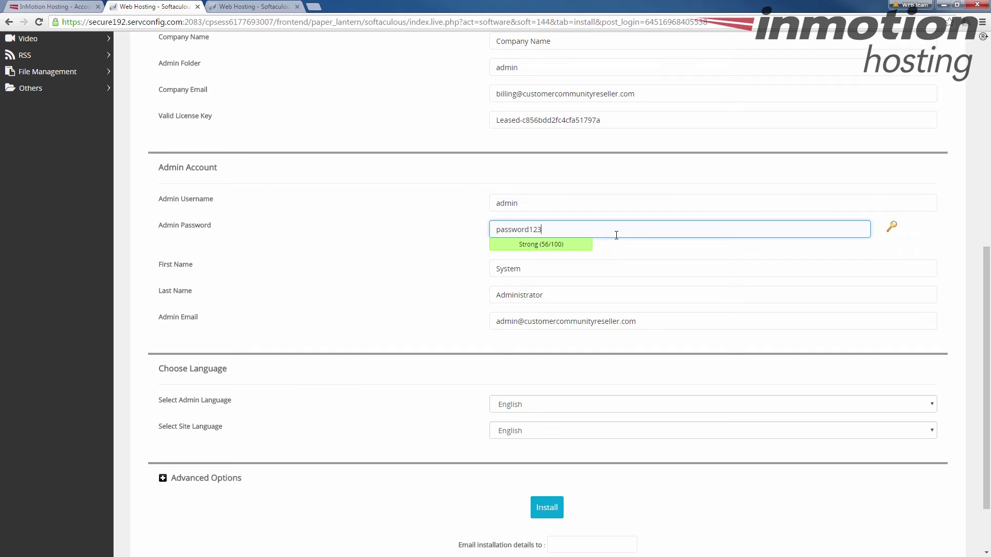
click(549, 269)
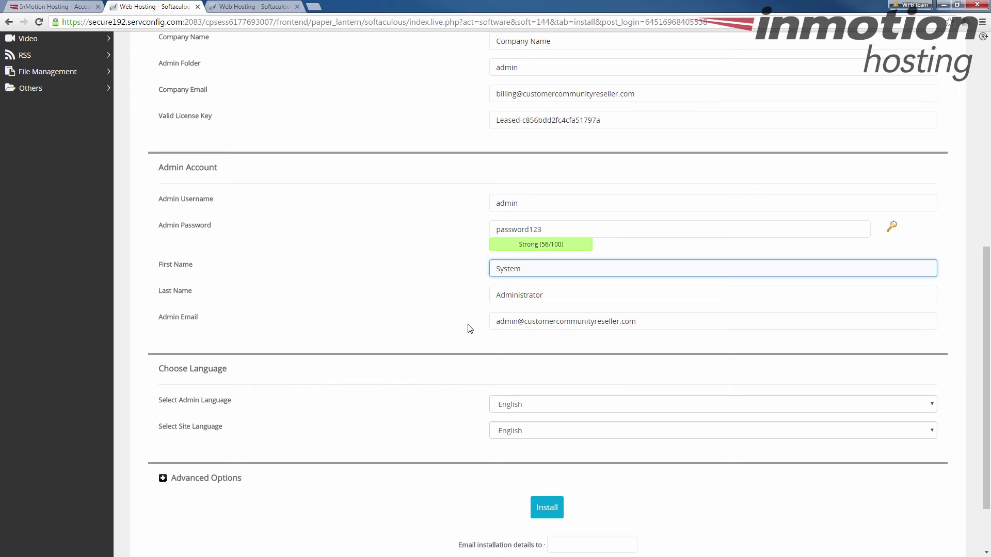
Step: Scroll to the bottom of the form and launch the WHMCS install, starting the progress bar
scroll(470, 329, down, 3)
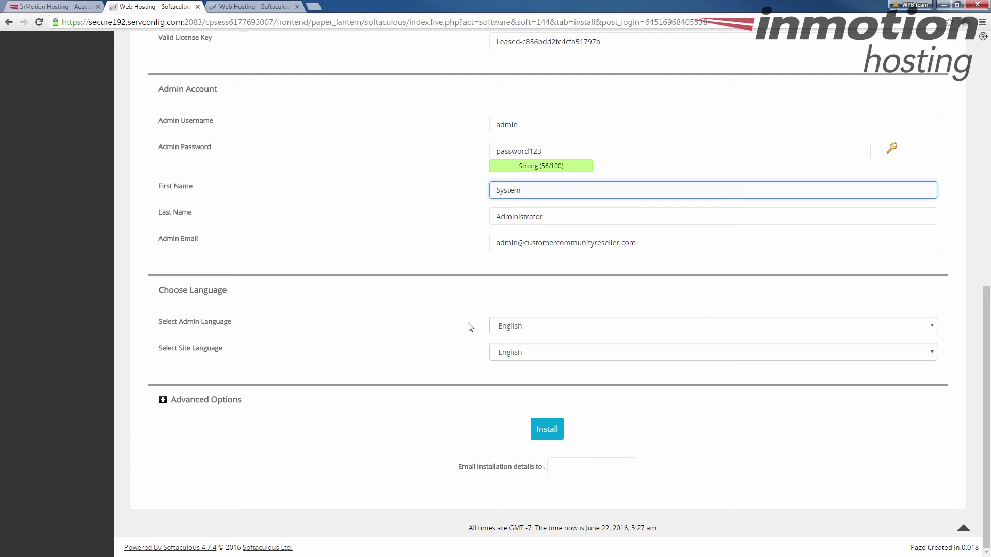
click(556, 437)
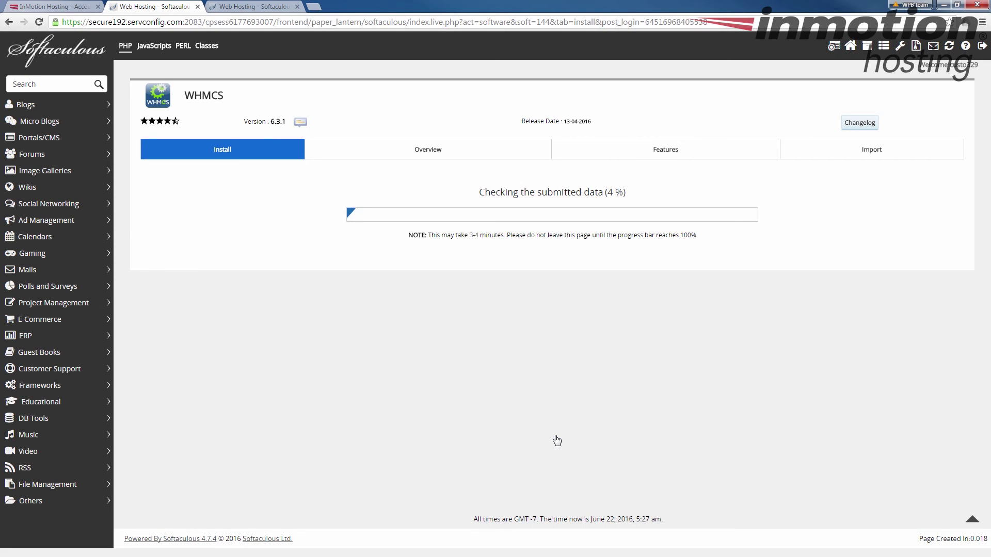